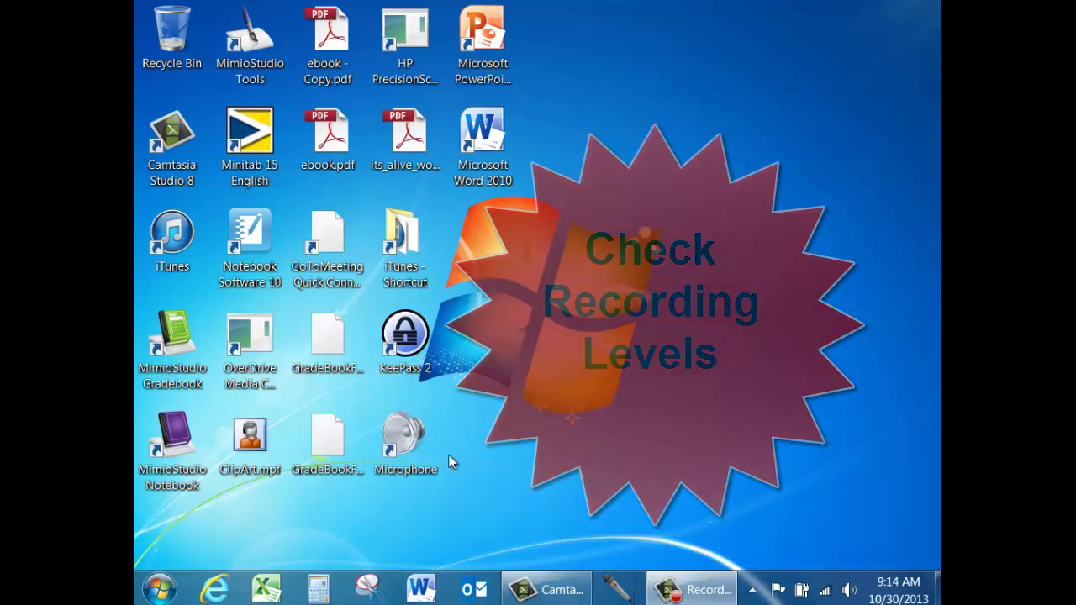
Open Control Panel's Sound settings on the Recording tab to list the Logitech USB Headset microphone.
{"action": "left_click", "coordinate": [160, 593]}
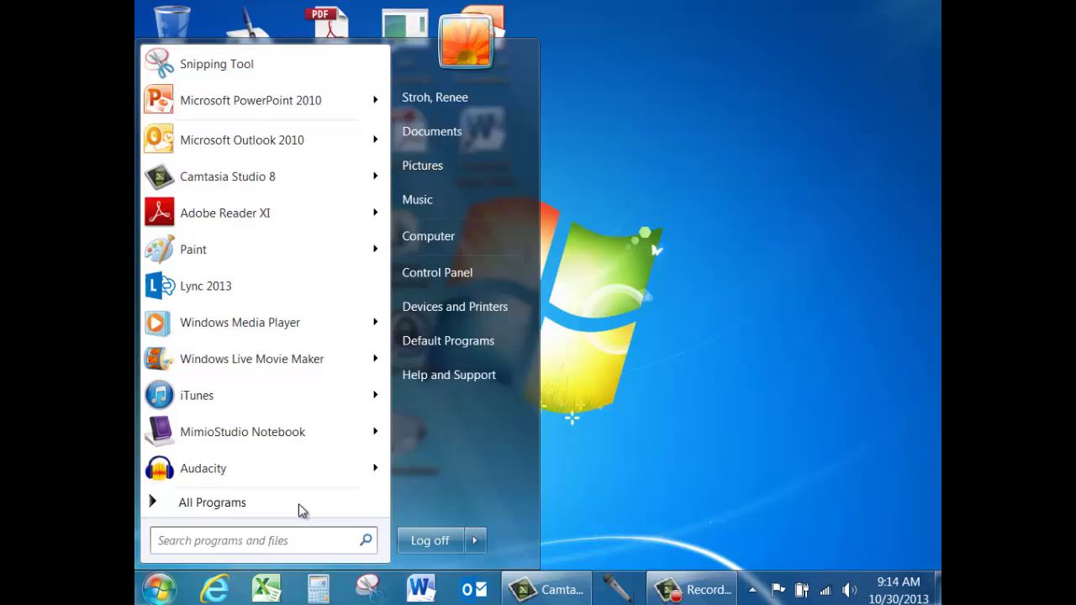
{"action": "left_click", "coordinate": [429, 275]}
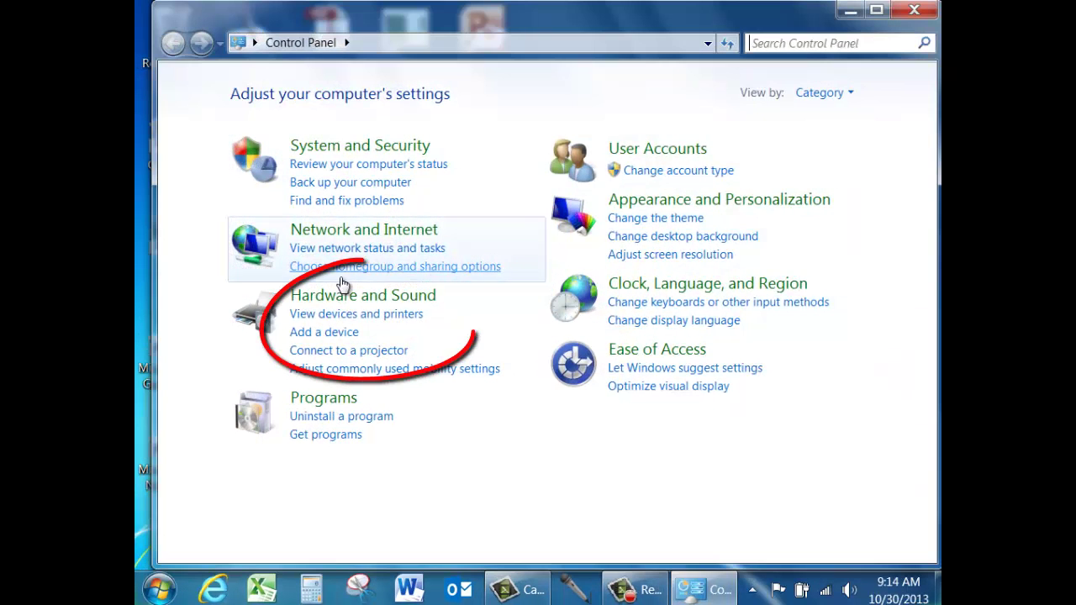
{"action": "left_click", "coordinate": [322, 305]}
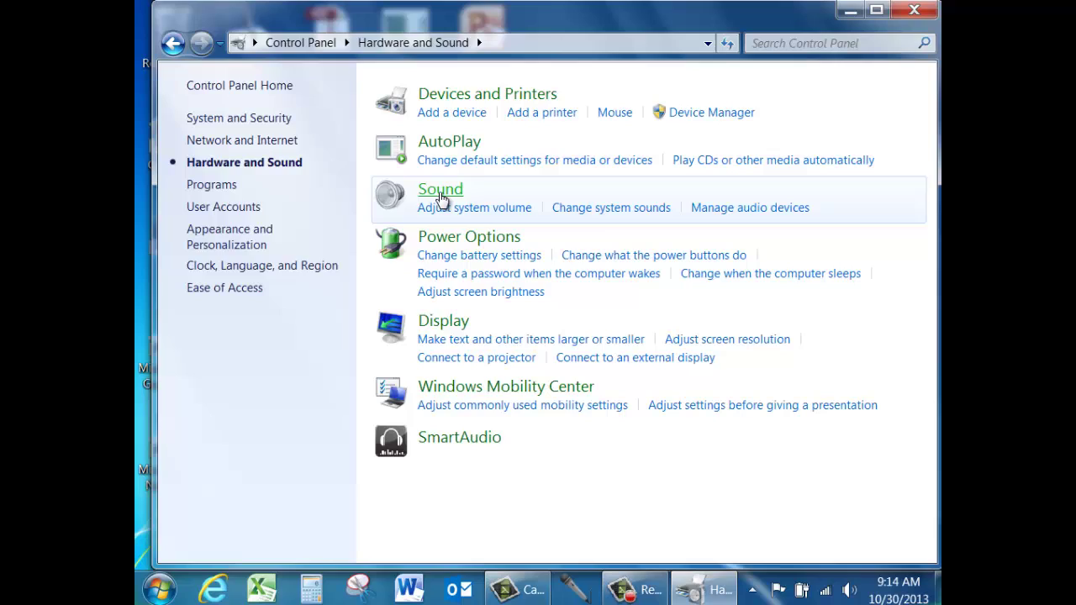
{"action": "left_click", "coordinate": [440, 194]}
{"action": "left_click", "coordinate": [302, 116]}
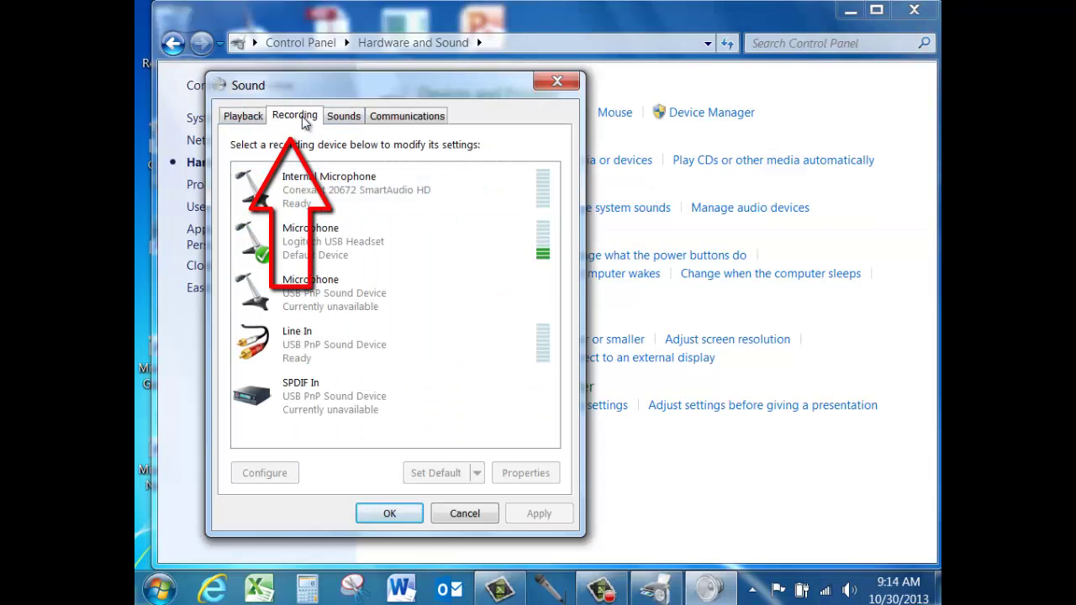
Raise the headset microphone's recording level to 79, then close the Sound dialogs and Control Panel.
{"action": "double_click", "coordinate": [305, 245]}
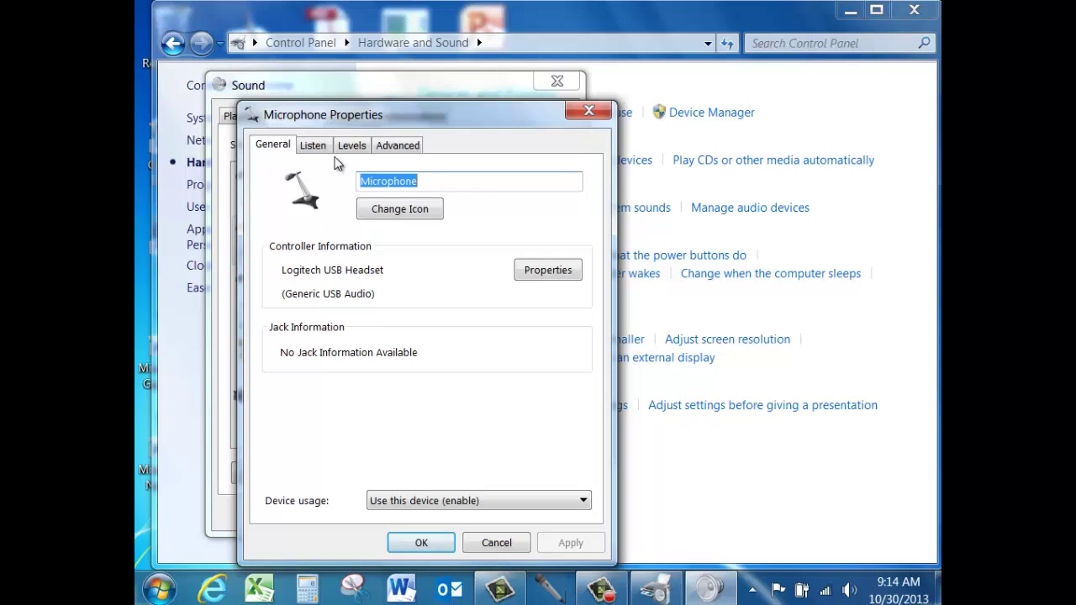
{"action": "left_click", "coordinate": [351, 148]}
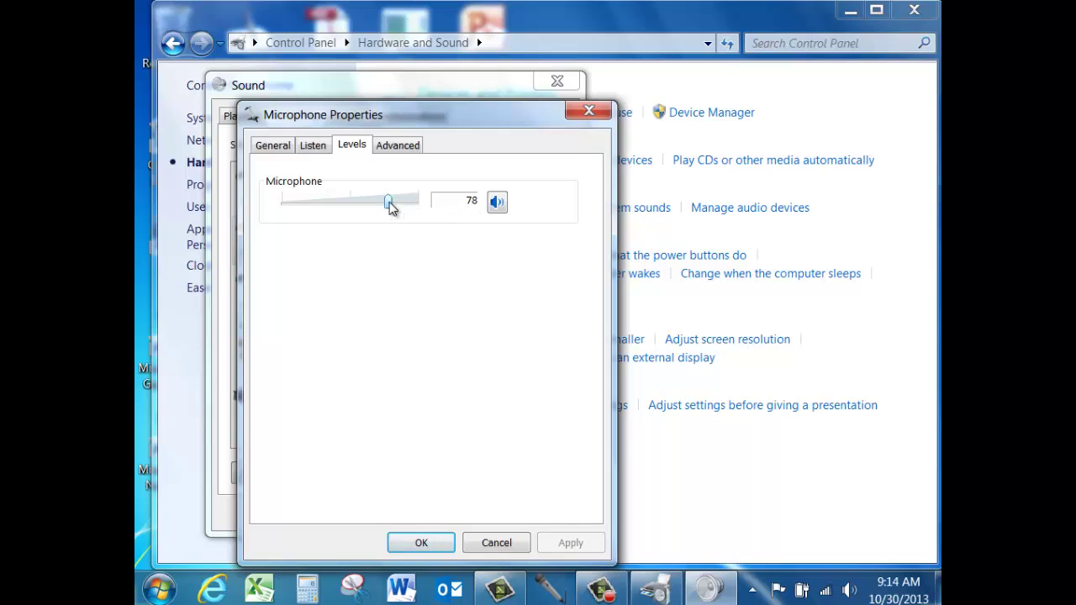
{"action": "mouse_move", "coordinate": [389, 201]}
{"action": "left_mouse_down"}
{"action": "mouse_move", "coordinate": [308, 203]}
{"action": "mouse_move", "coordinate": [391, 204]}
{"action": "left_mouse_up"}
{"action": "left_click", "coordinate": [420, 543]}
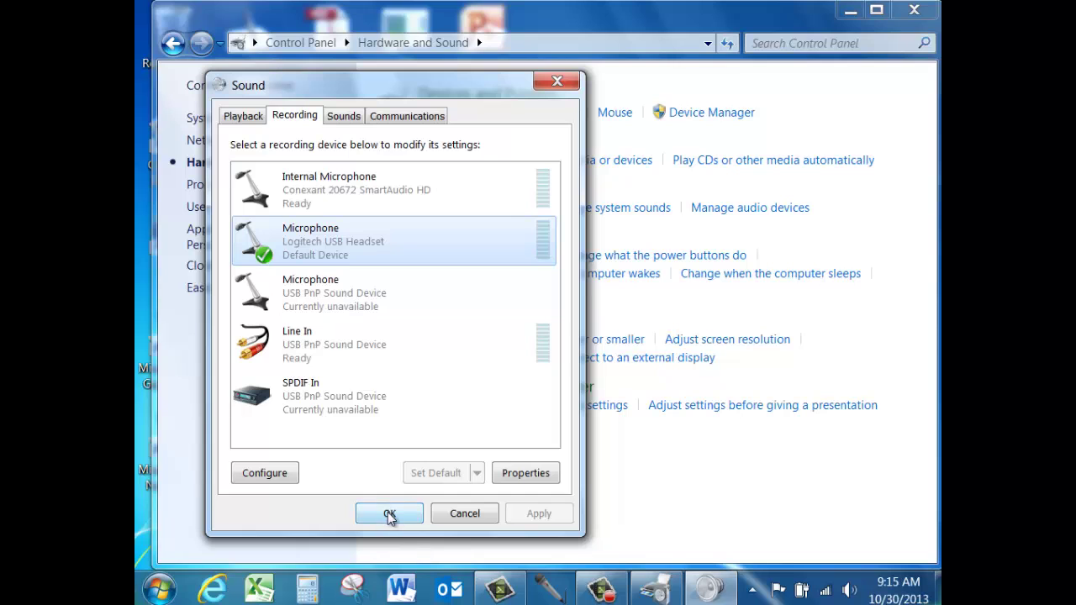
{"action": "left_click", "coordinate": [389, 514]}
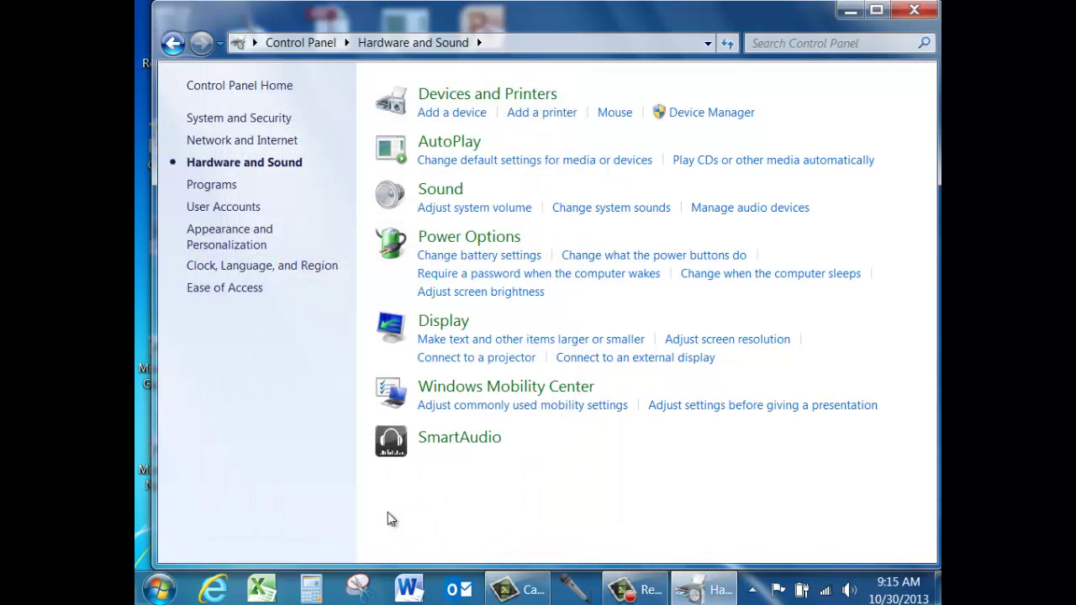
{"action": "left_click", "coordinate": [919, 12]}
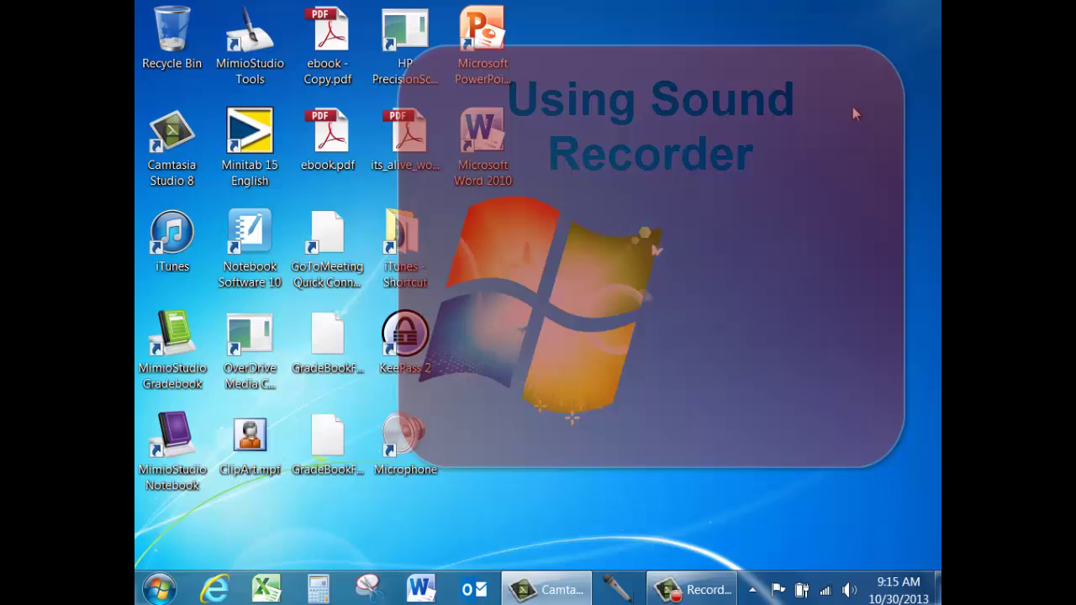
Pin Sound Recorder from All Programs > Accessories to the taskbar.
{"action": "left_click", "coordinate": [164, 592]}
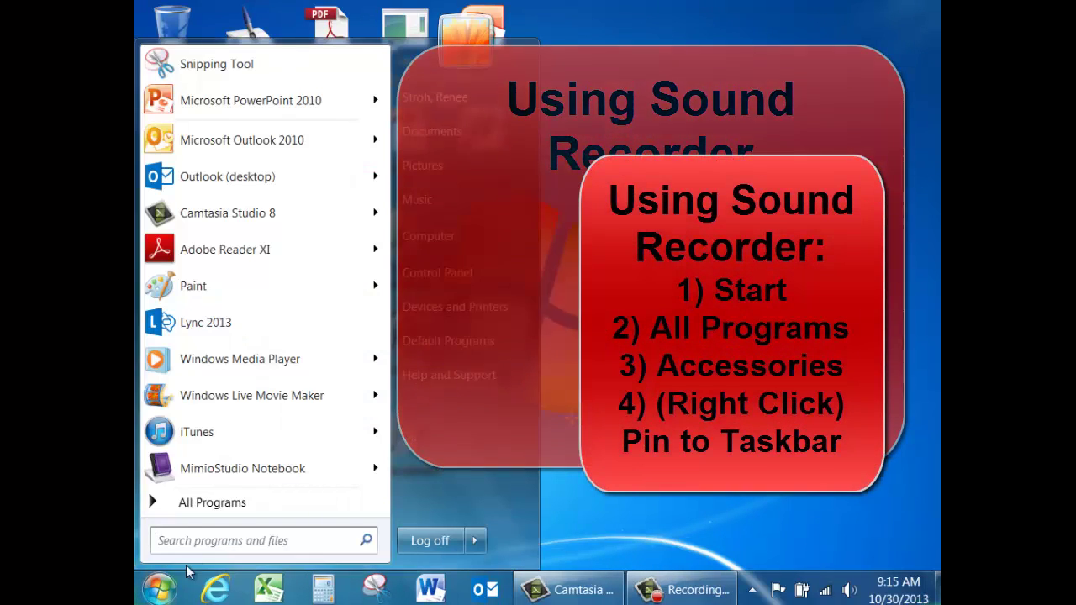
{"action": "left_click", "coordinate": [211, 504]}
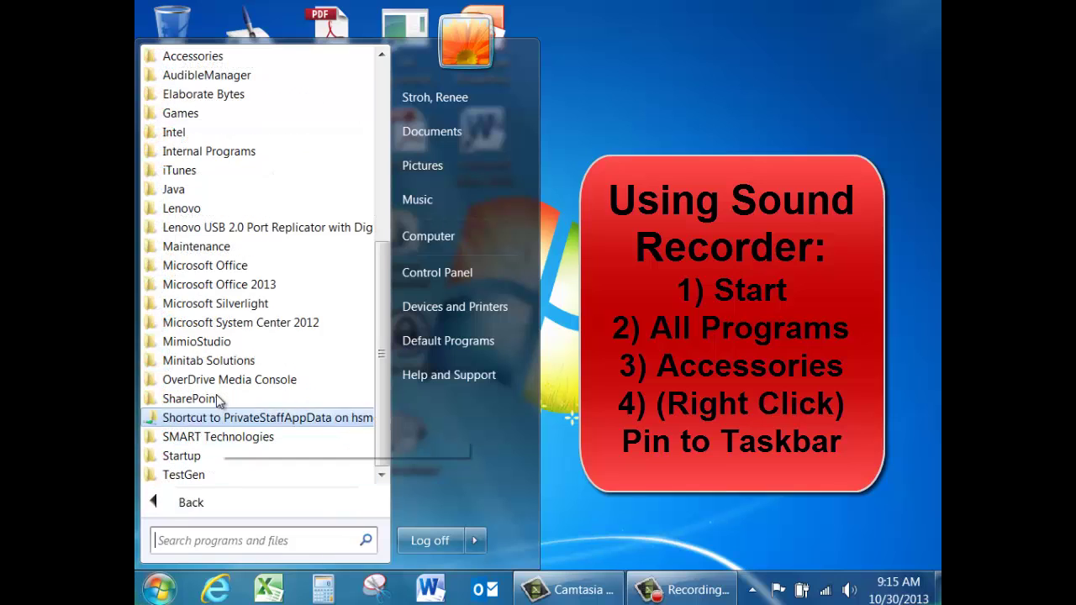
{"action": "left_click", "coordinate": [204, 60]}
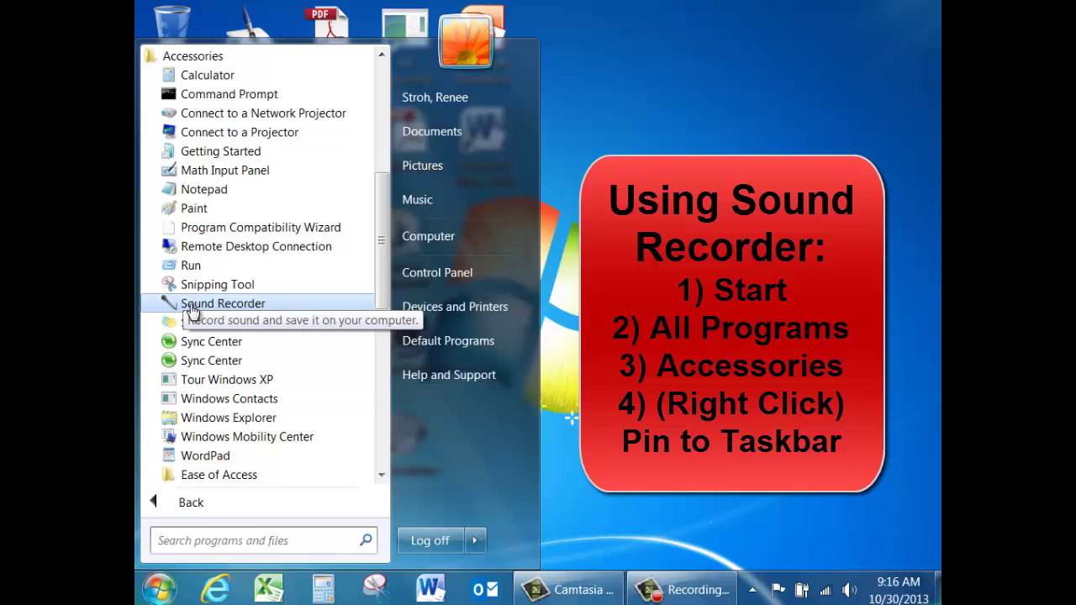
{"action": "right_click", "coordinate": [192, 310]}
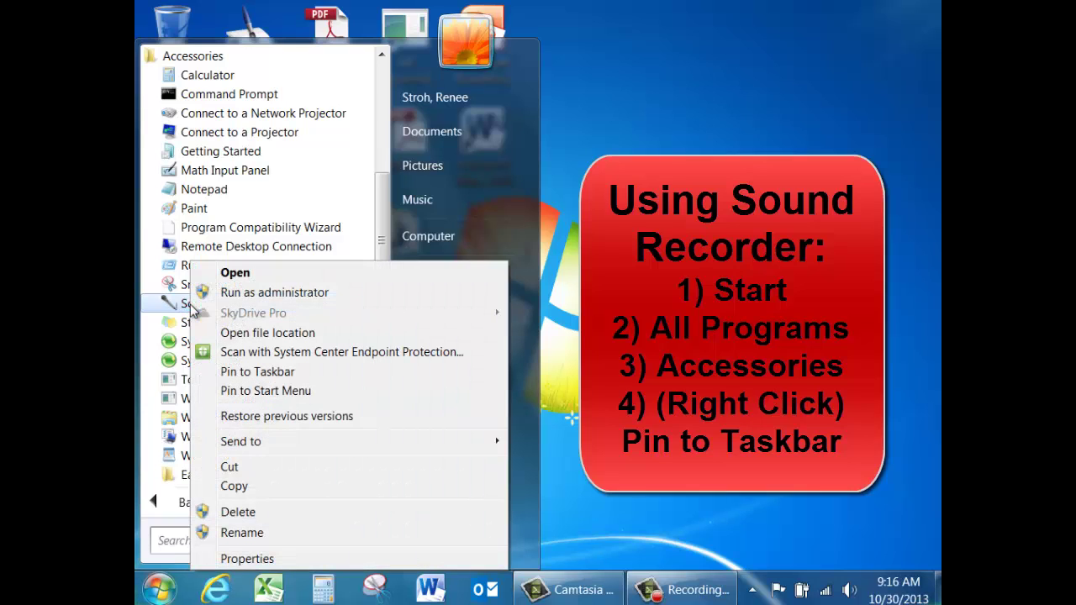
{"action": "left_click", "coordinate": [238, 374]}
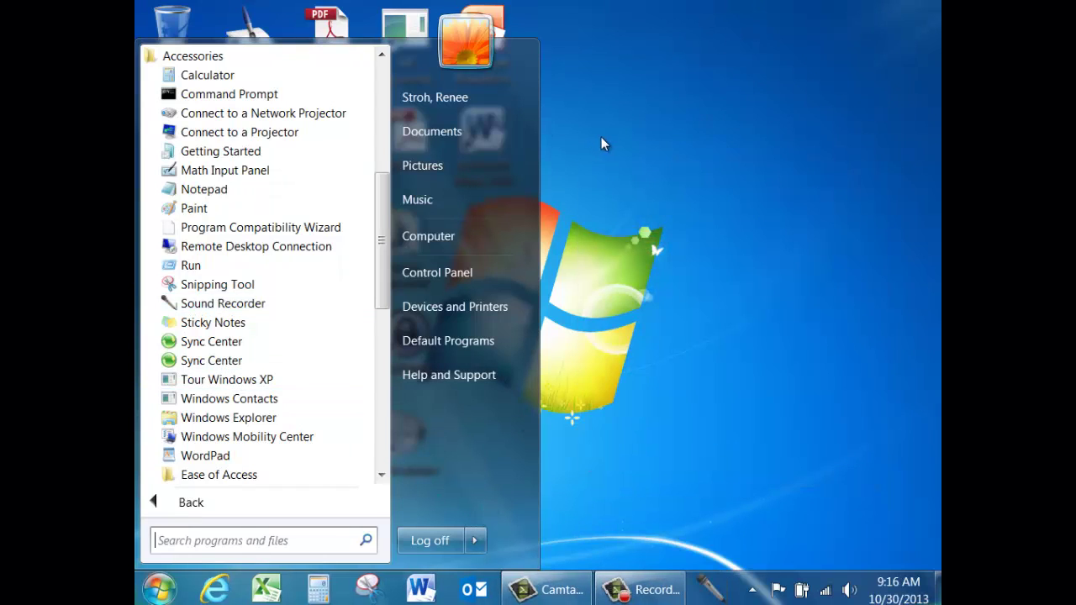
{"action": "left_click", "coordinate": [602, 143]}
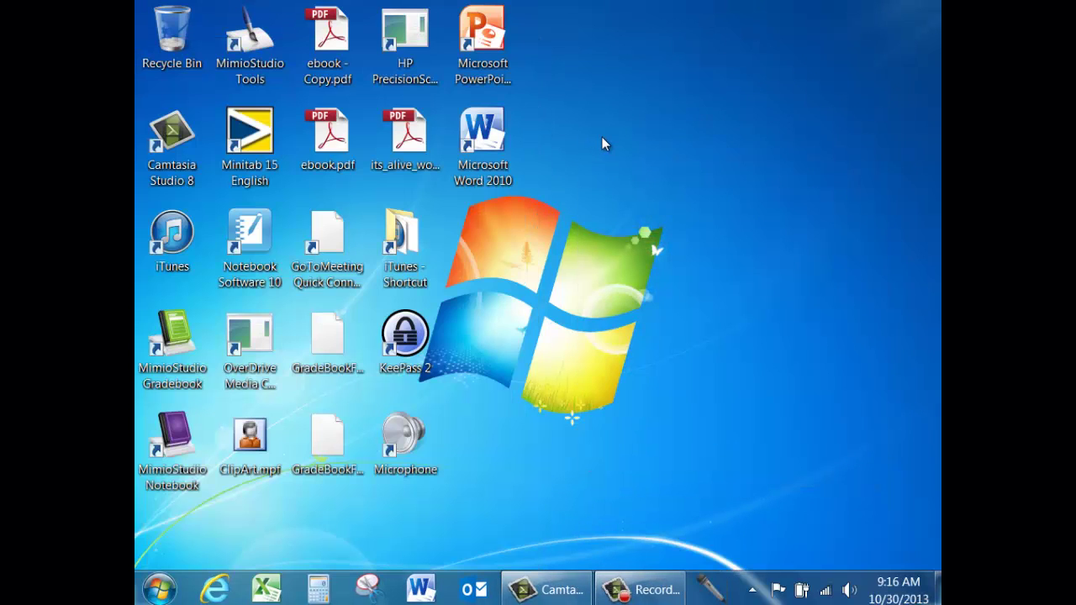
Launch Sound Recorder from the taskbar, move it to mid-screen, and start recording.
{"action": "left_click", "coordinate": [711, 593]}
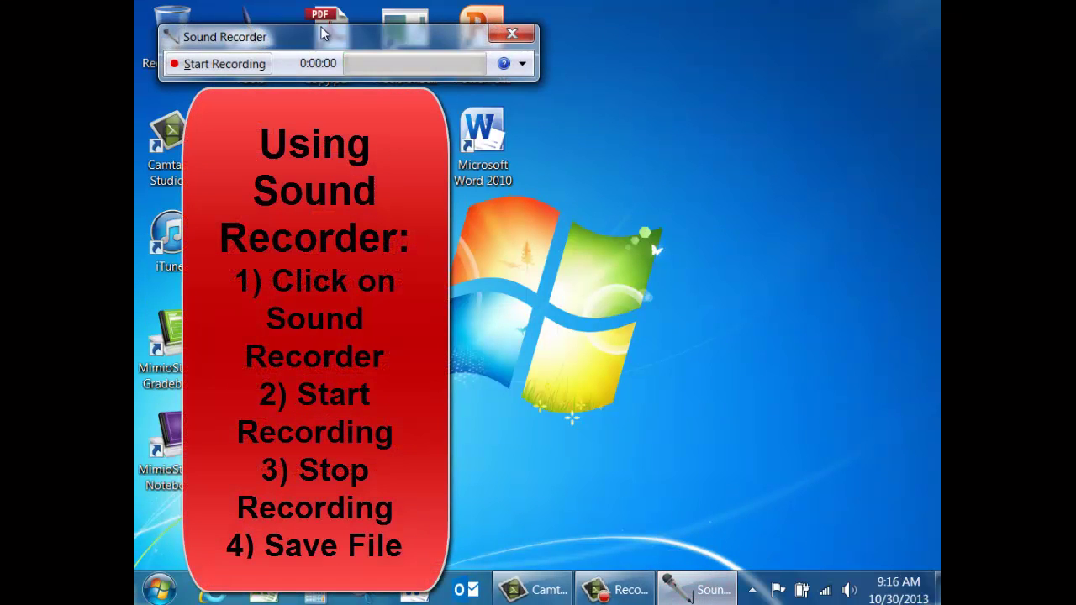
{"action": "left_click_drag", "start_coordinate": [348, 34], "coordinate": [690, 322]}
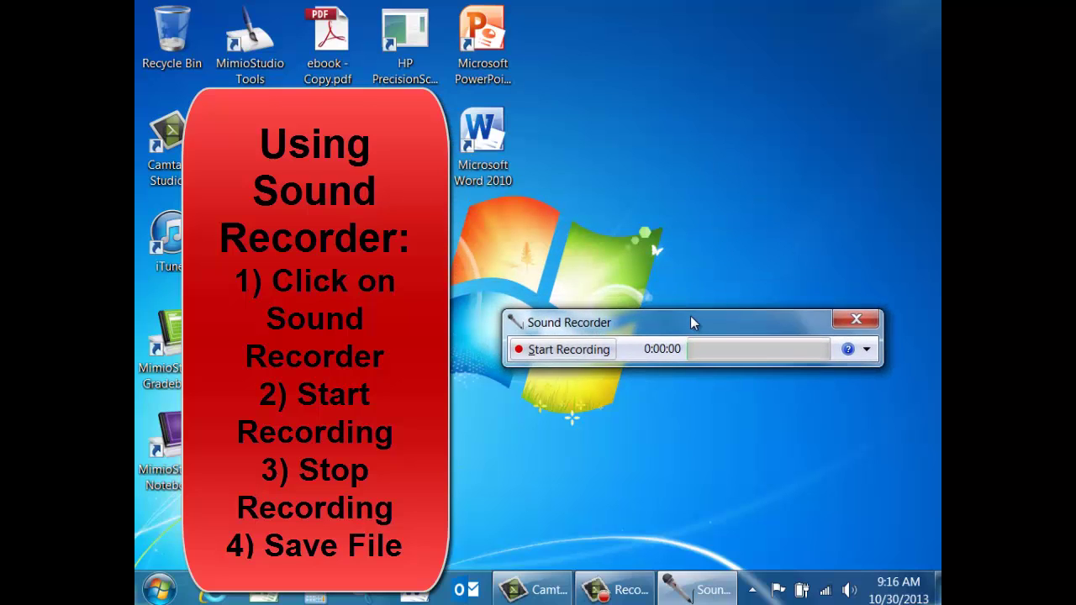
{"action": "left_click", "coordinate": [565, 358]}
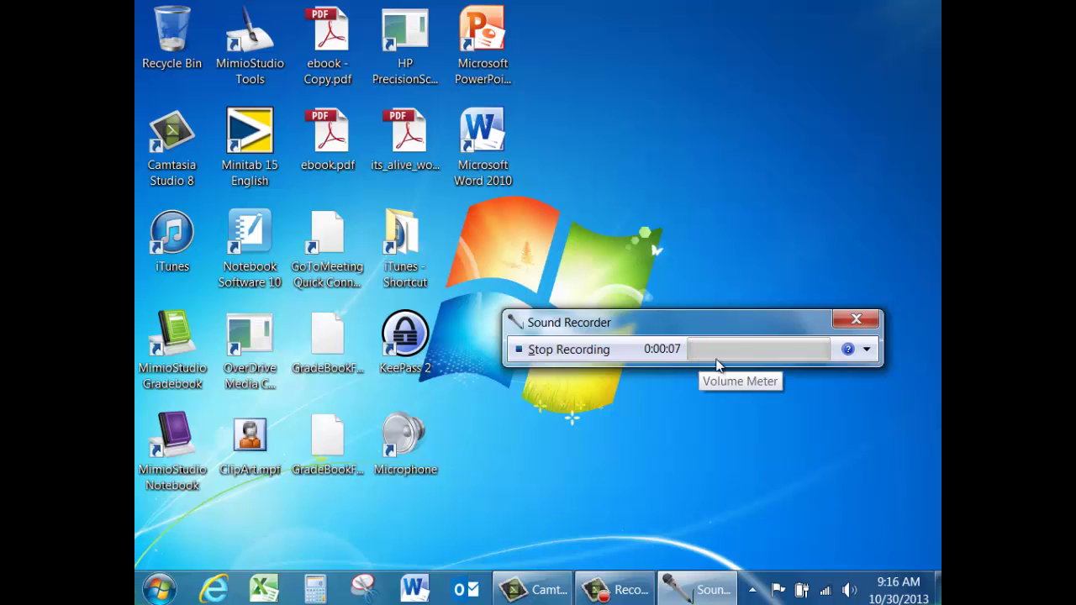
Stop the roughly 14-second recording and browse the Save As window to the Music library.
{"action": "left_click", "coordinate": [561, 356]}
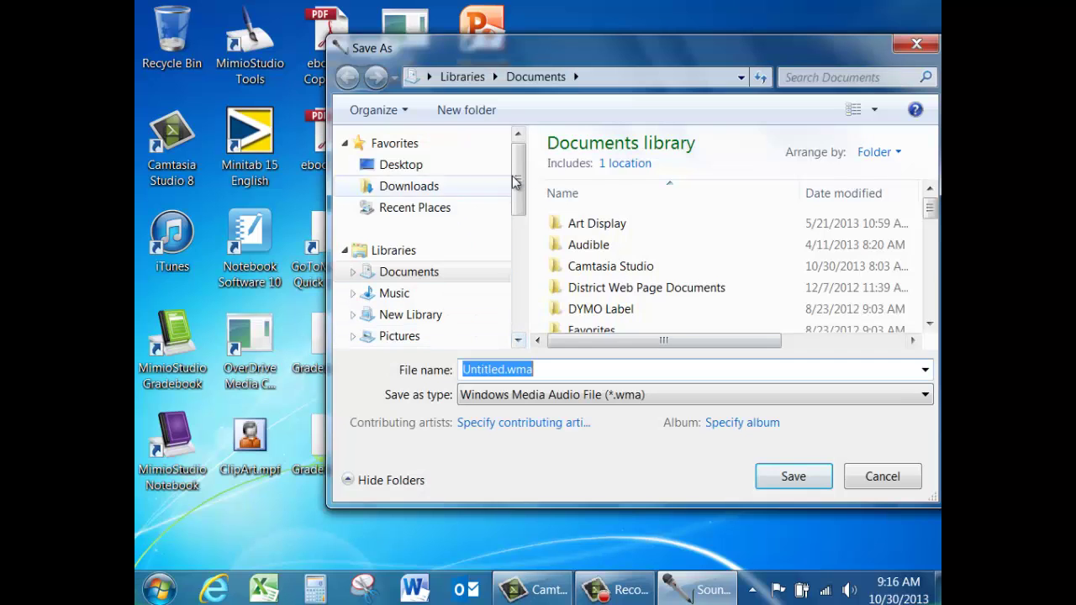
{"action": "left_click_drag", "start_coordinate": [685, 59], "coordinate": [643, 54]}
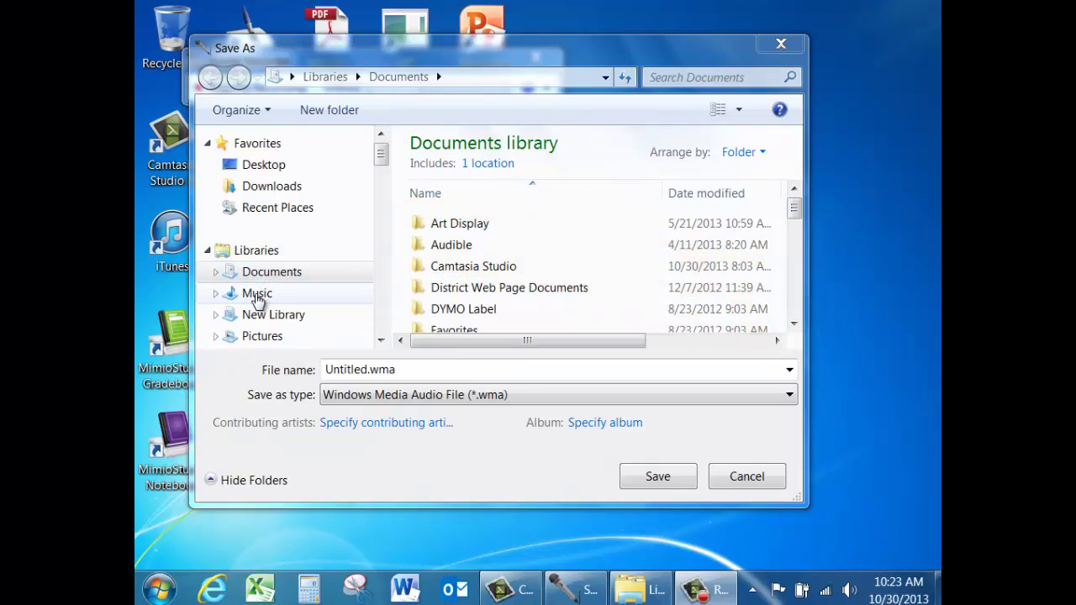
{"action": "left_click", "coordinate": [257, 294]}
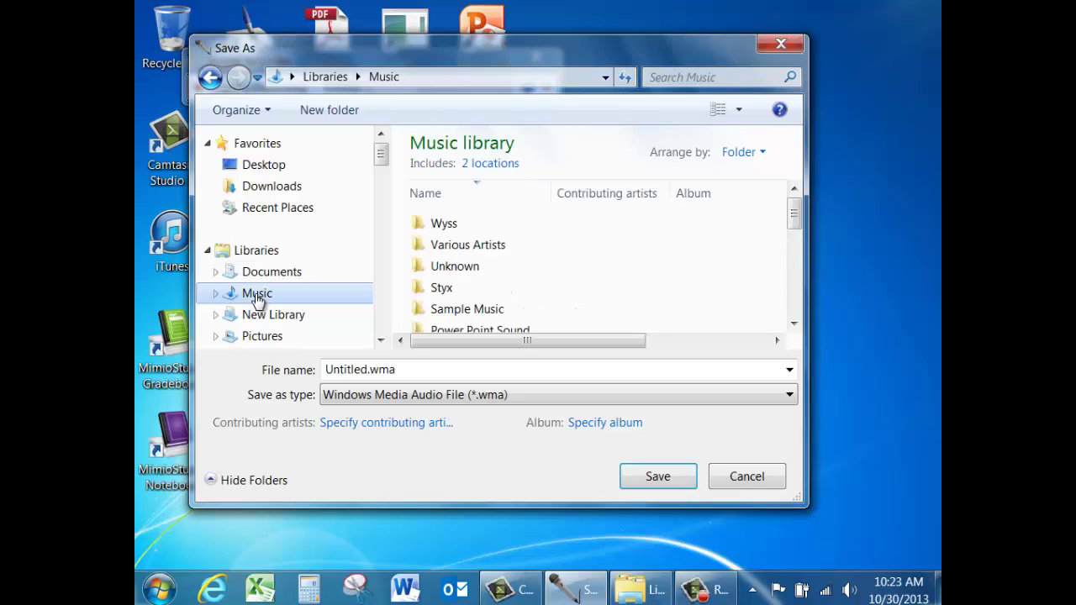
Create a new folder named 'English' in Music and open it.
{"action": "left_click", "coordinate": [342, 109]}
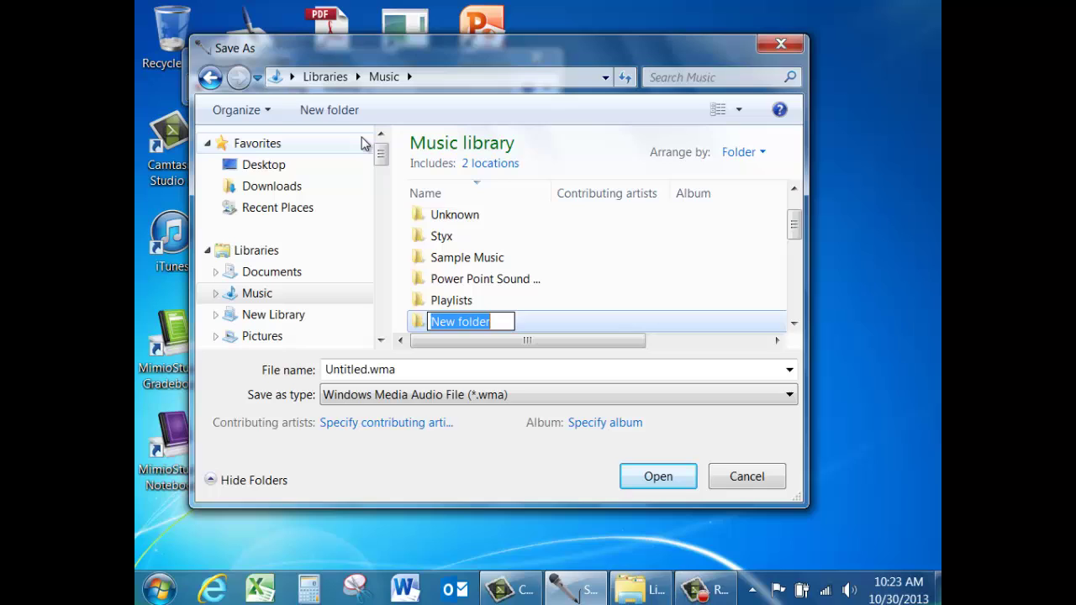
{"action": "type", "text": "English"}
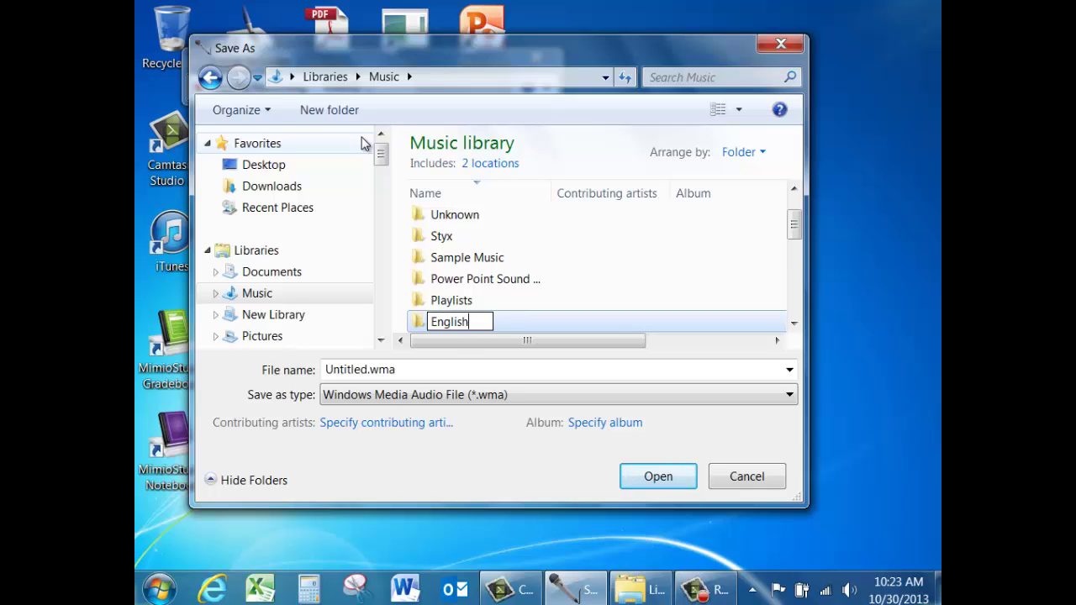
{"action": "key", "text": "Return"}
{"action": "double_click", "coordinate": [456, 325]}
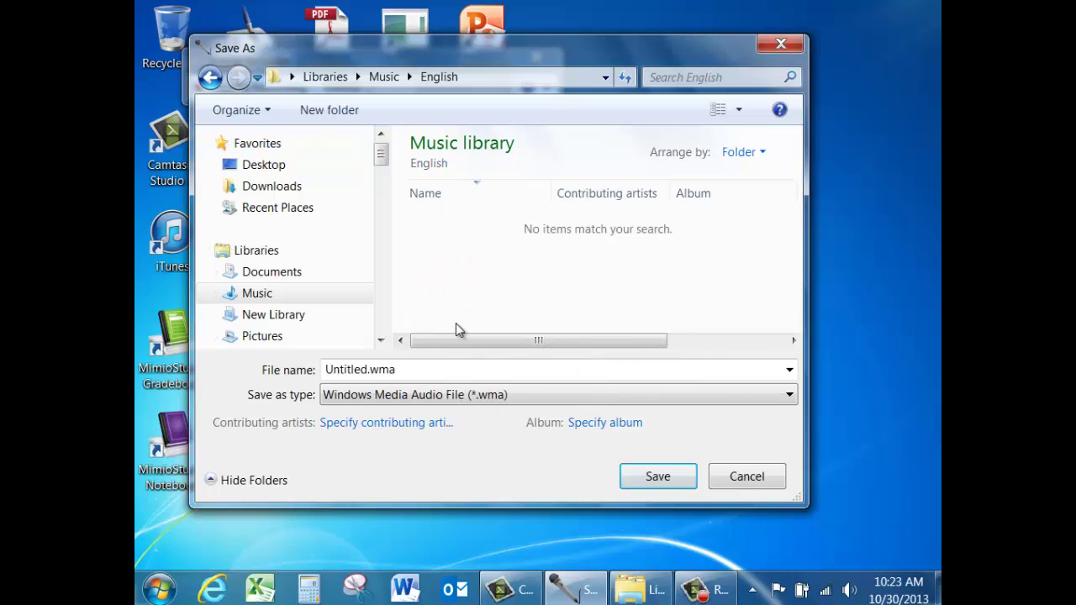
Replace 'Untitled' with 'Oct25hr1D13426' and save the recording as .wma in the English folder.
{"action": "double_click", "coordinate": [369, 371]}
{"action": "left_click", "coordinate": [369, 371]}
{"action": "key", "text": "shift+Home"}
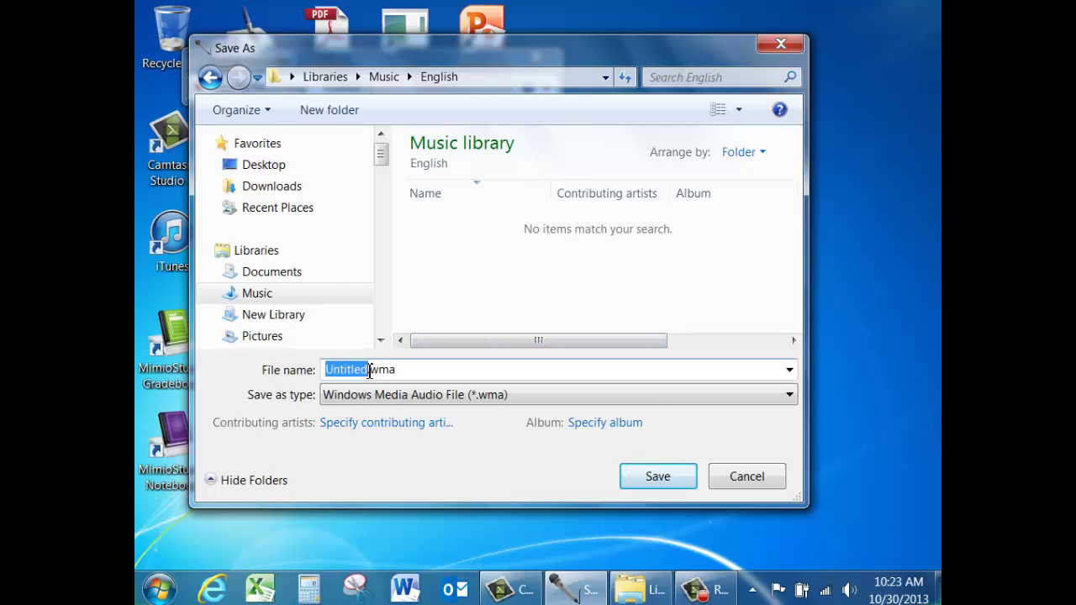
{"action": "key", "text": "BackSpace"}
{"action": "type", "text": "Oct"}
{"action": "type", "text": "25hr"}
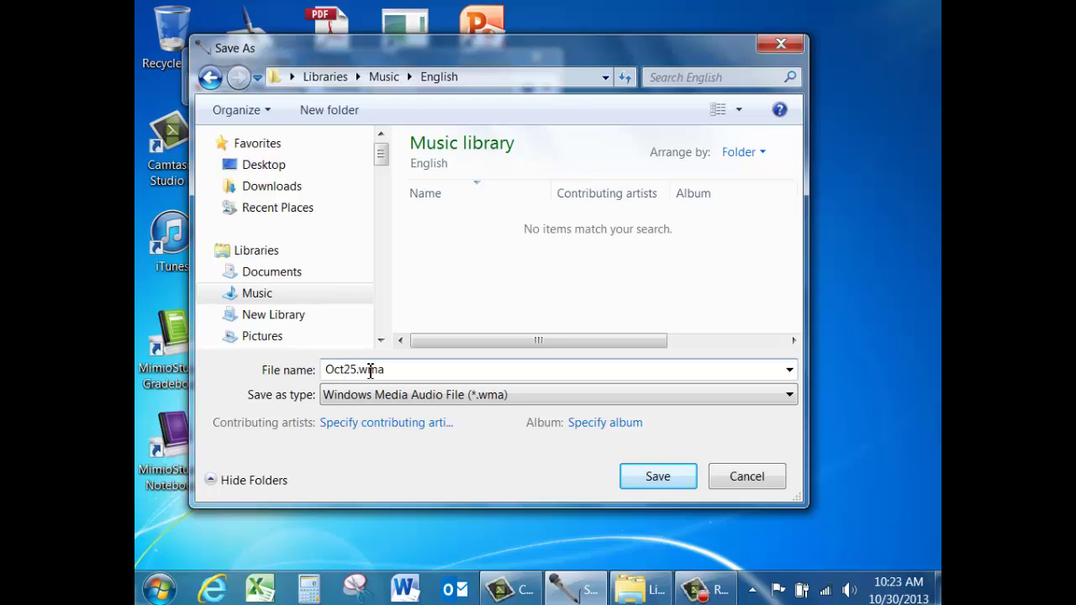
{"action": "type", "text": "1D"}
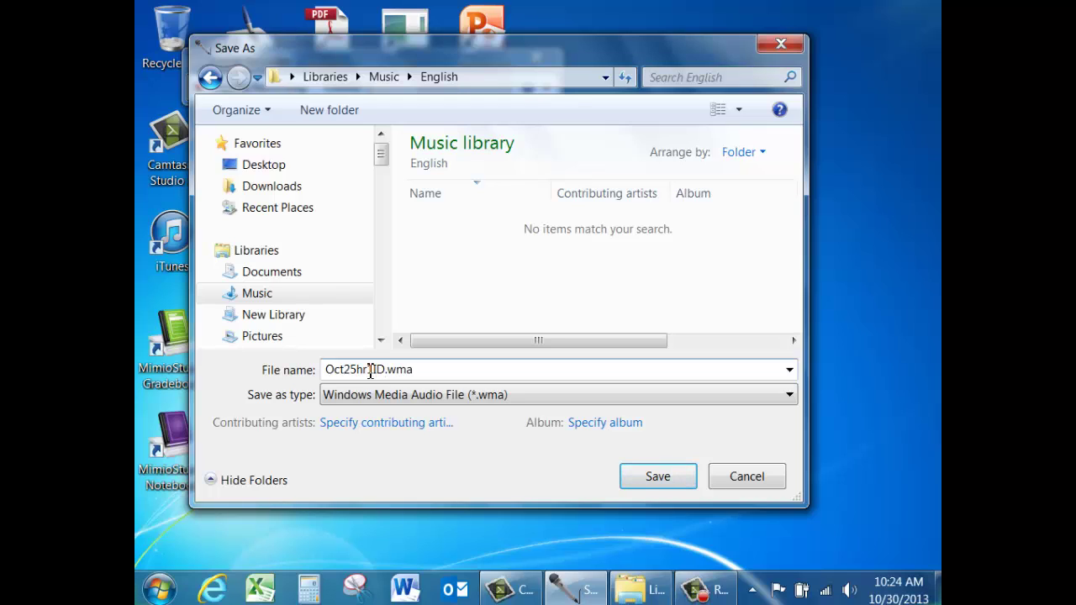
{"action": "type", "text": "13426"}
{"action": "left_click", "coordinate": [648, 476]}
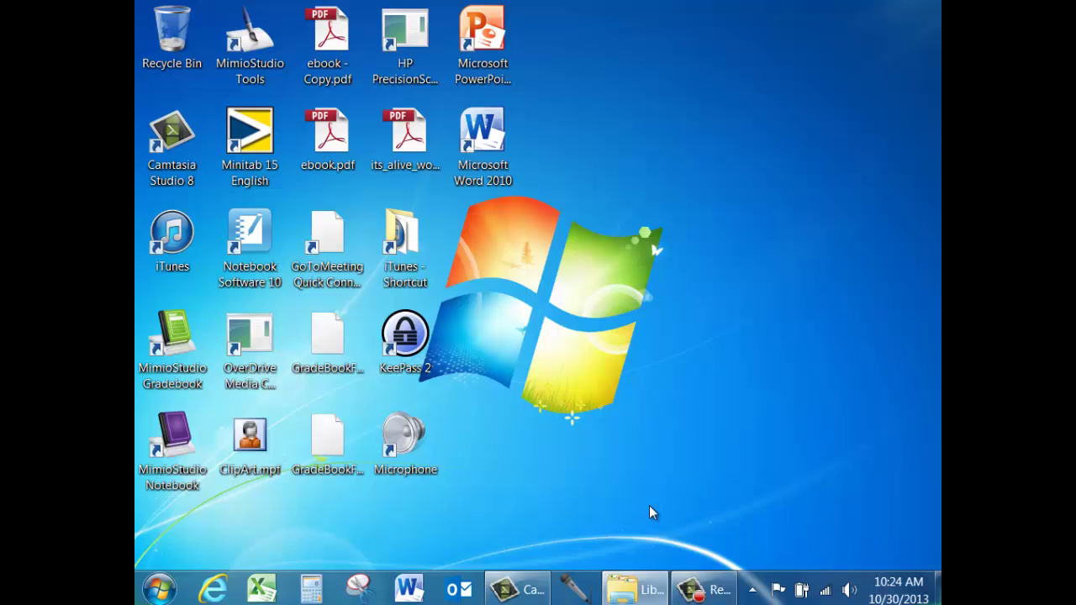